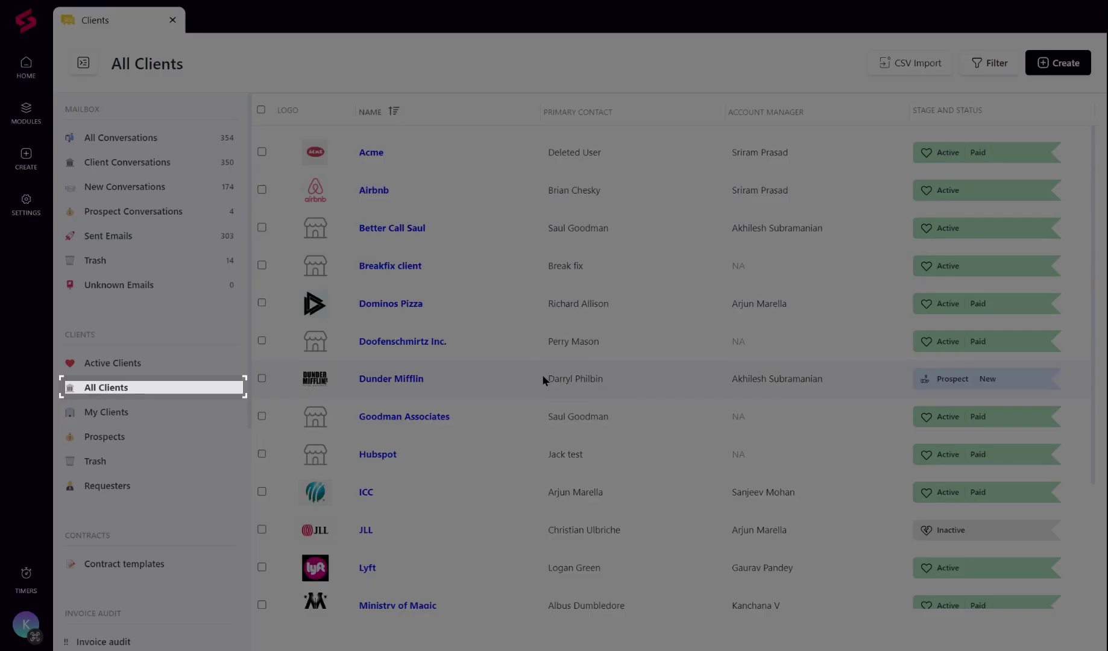
- Open the Pearson Spector Litt client record from the All Clients list
scroll(542, 374, down, 3)
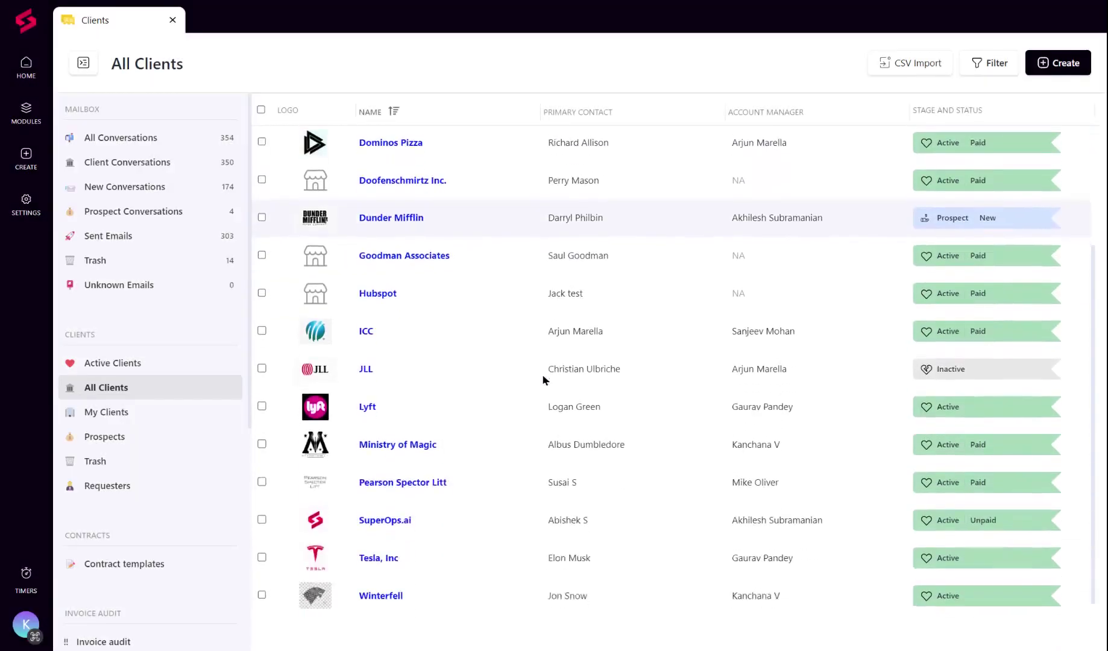
click(431, 476)
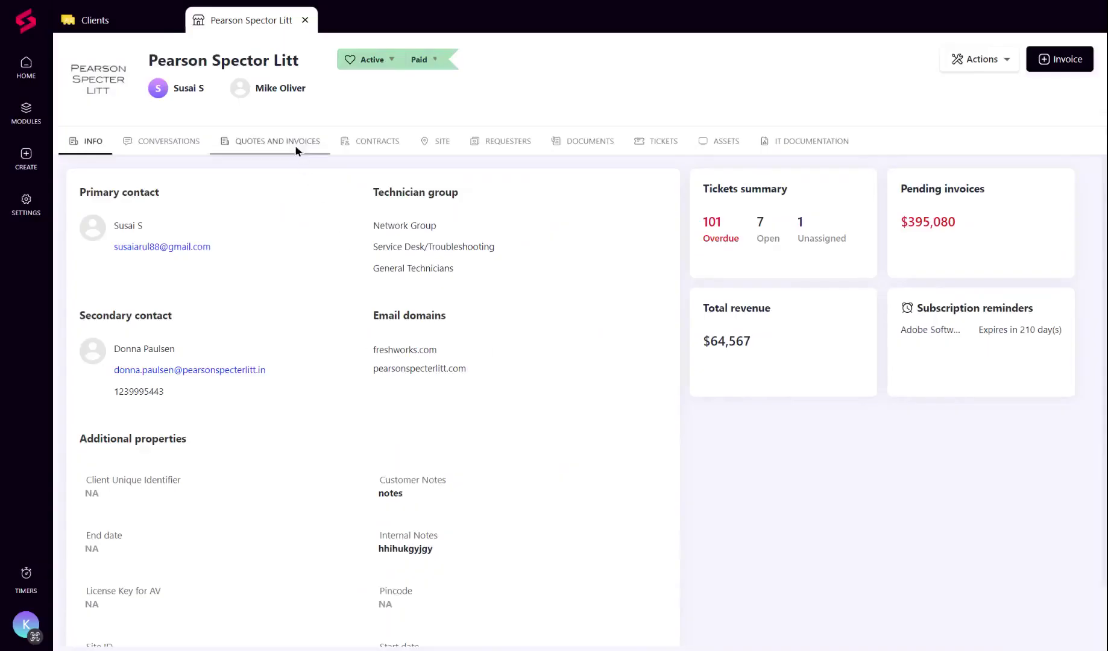
- In the client's invoice audit, change the XYZ Apparel worklog's billable quantity to 3, totalling $405.00
click(296, 142)
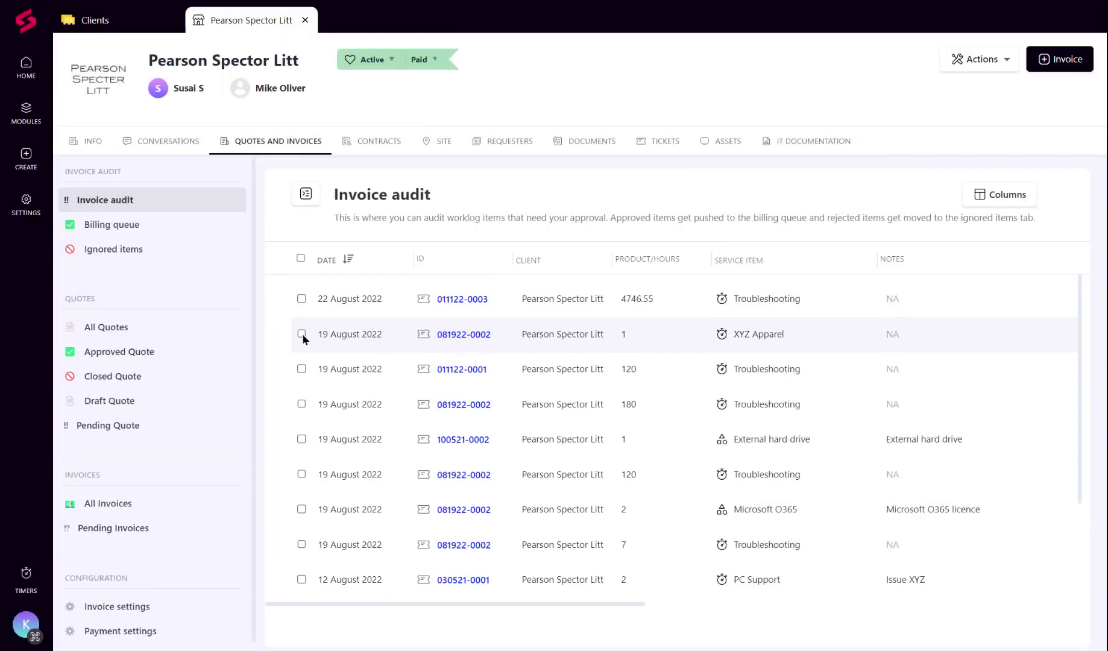
click(302, 333)
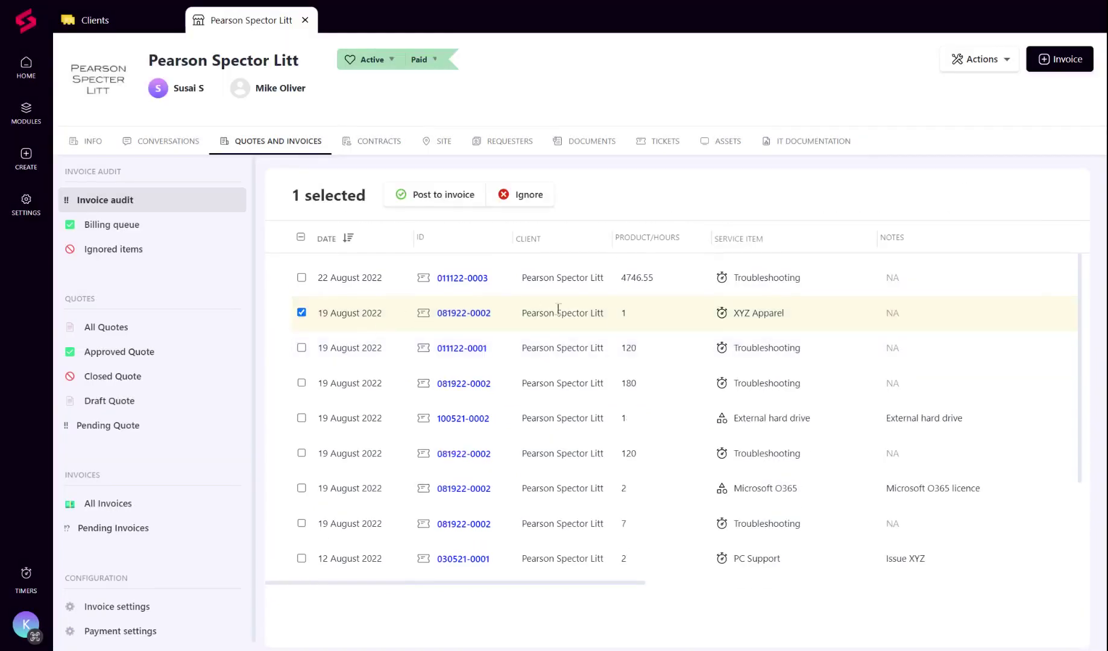
scroll(610, 312, right, 4)
scroll(611, 314, right, 10)
double_click(350, 314)
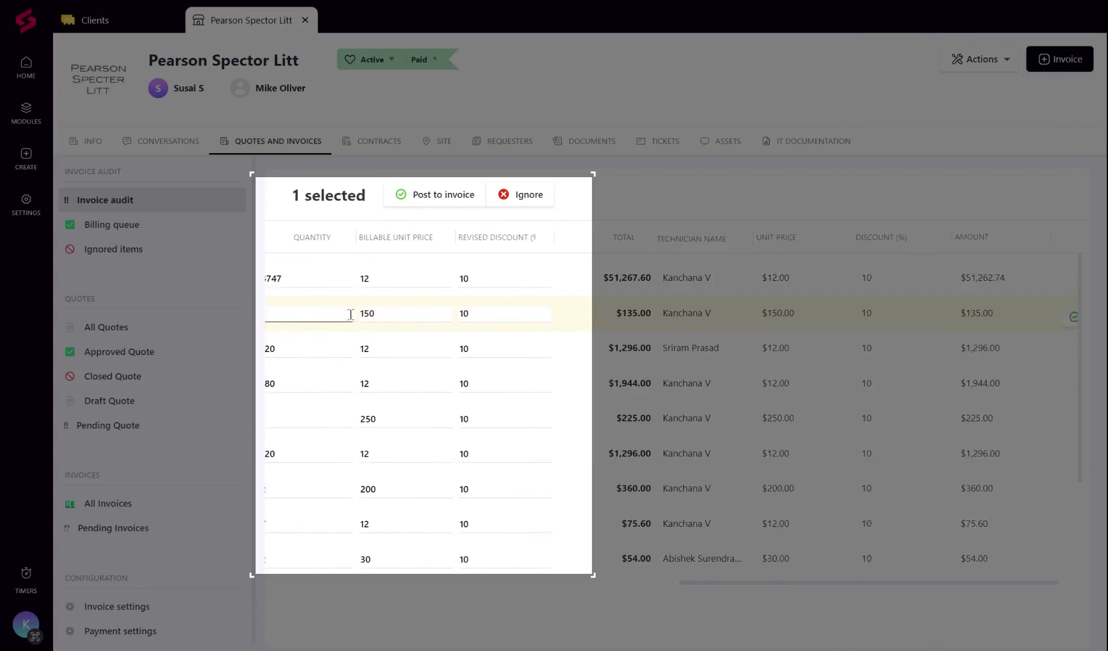
scroll(350, 314, left, 2)
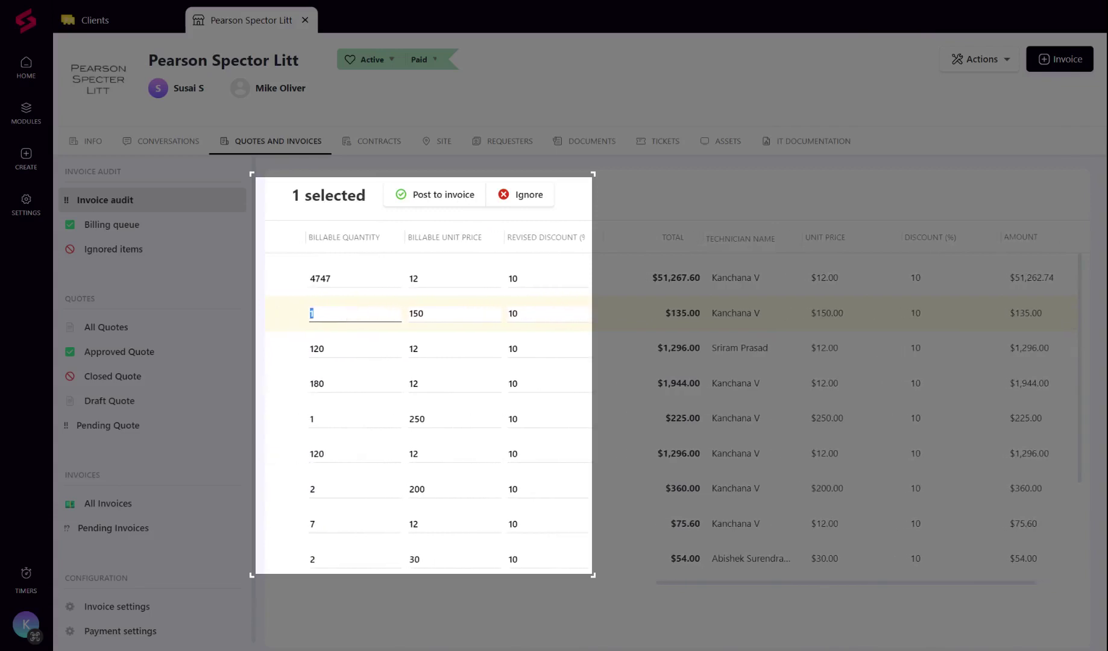
text(3)
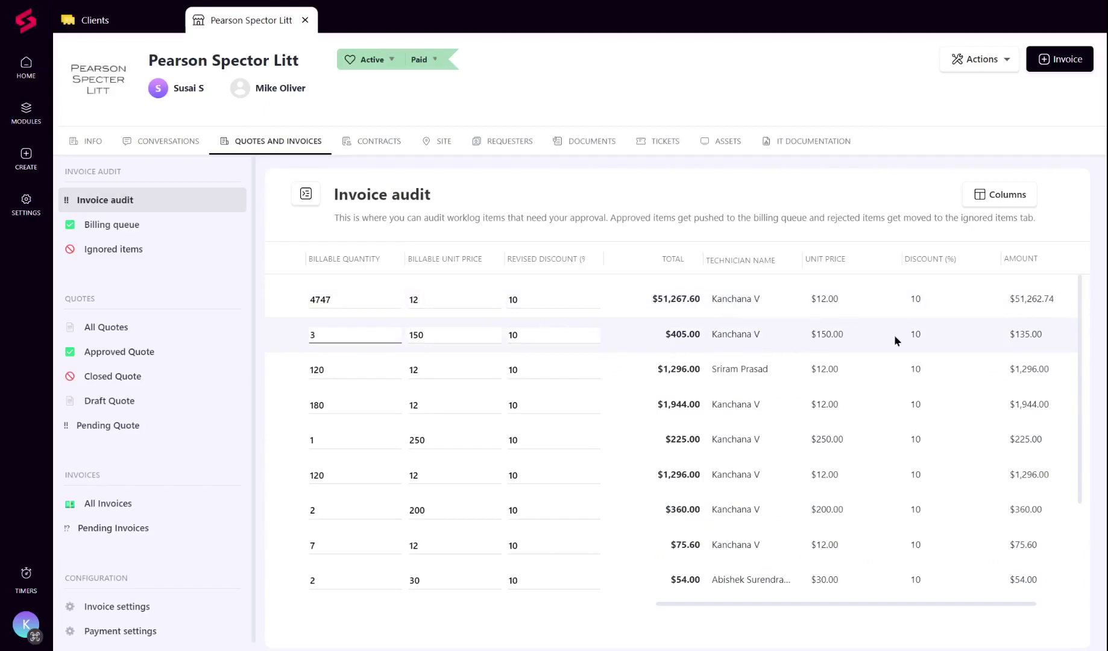
scroll(894, 335, right, 3)
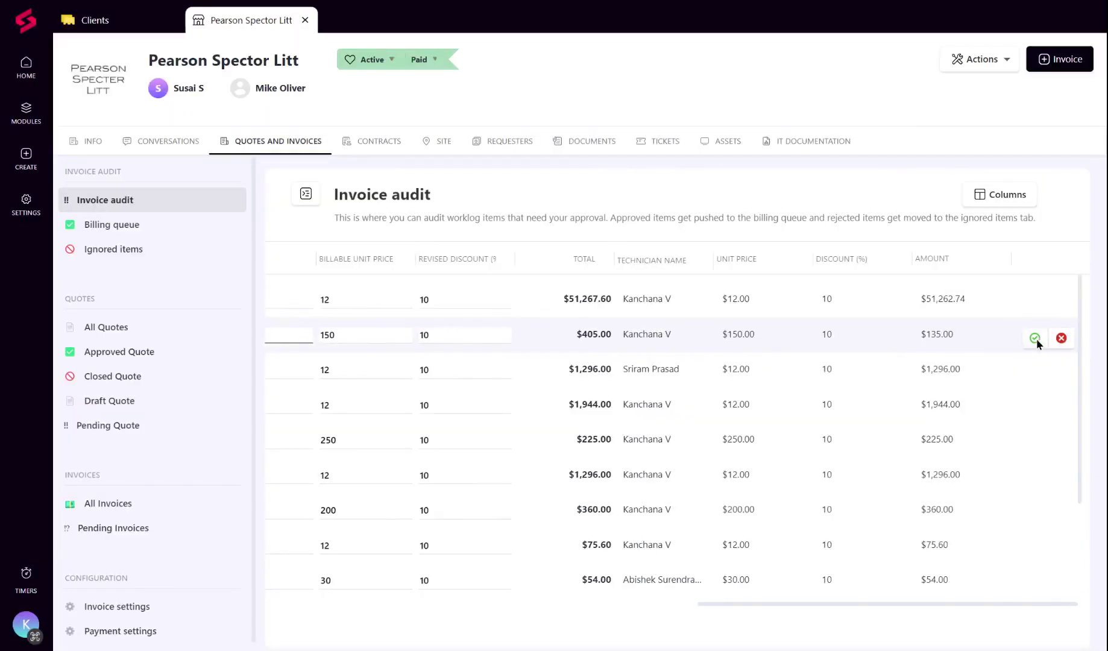
- Approve the XYZ Apparel worklog and ignore the $54.00 PC Support worklog from 12 August
click(1035, 338)
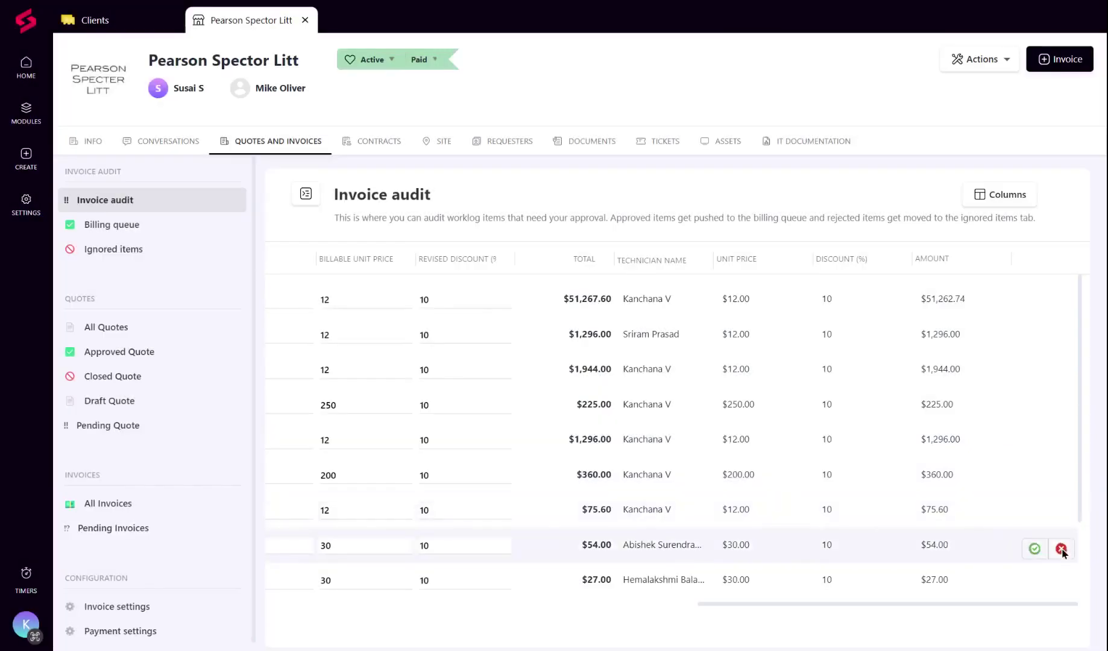
click(1059, 545)
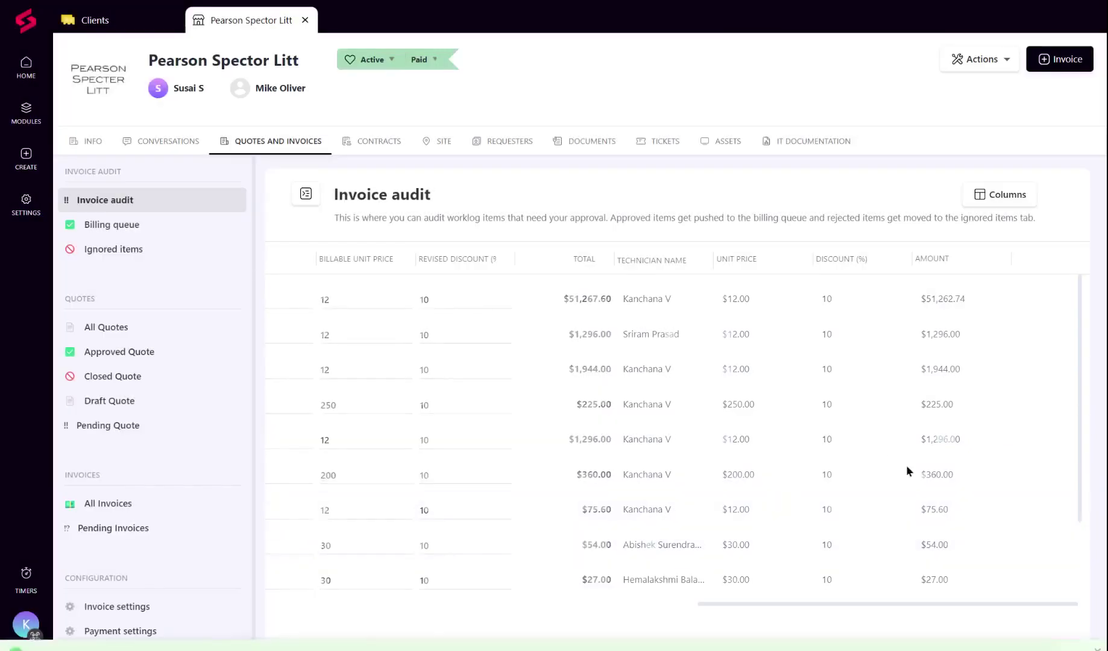
scroll(877, 353, left, 10)
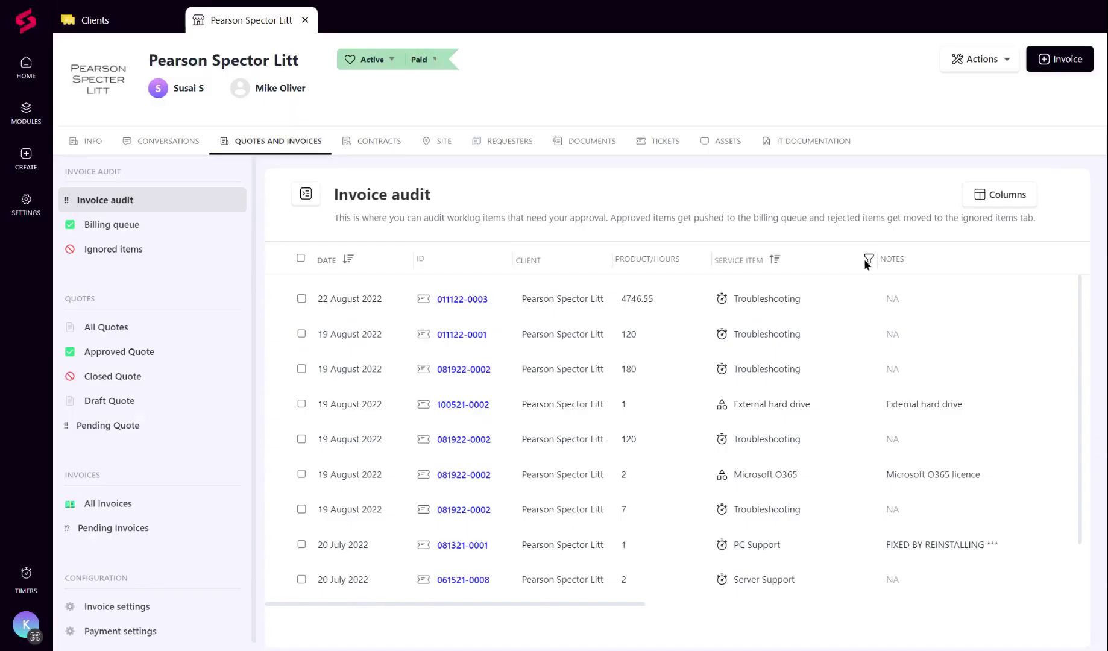
- Filter the Service Item column by 'support', leaving only the PC Support and Server Support worklogs
click(868, 259)
click(794, 279)
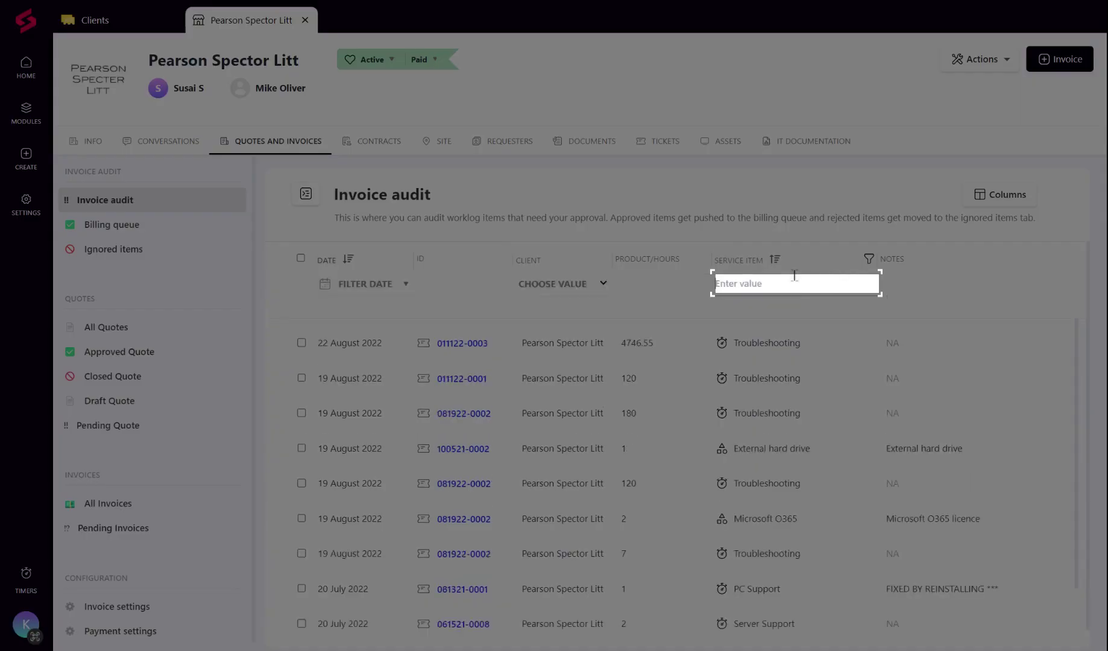
text(support)
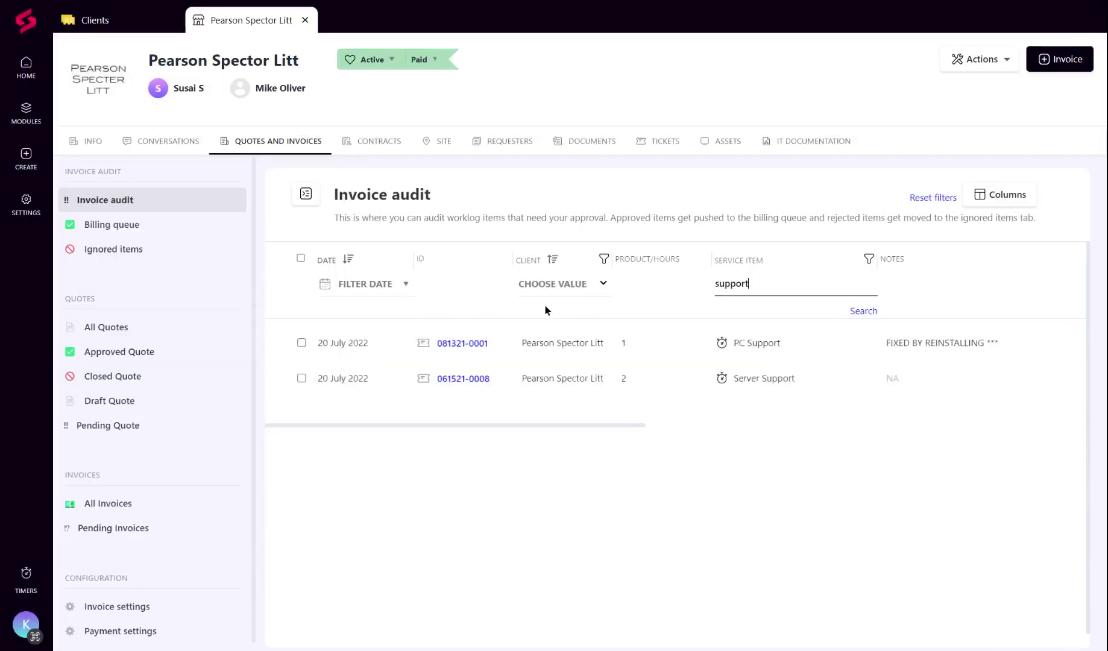
click(379, 290)
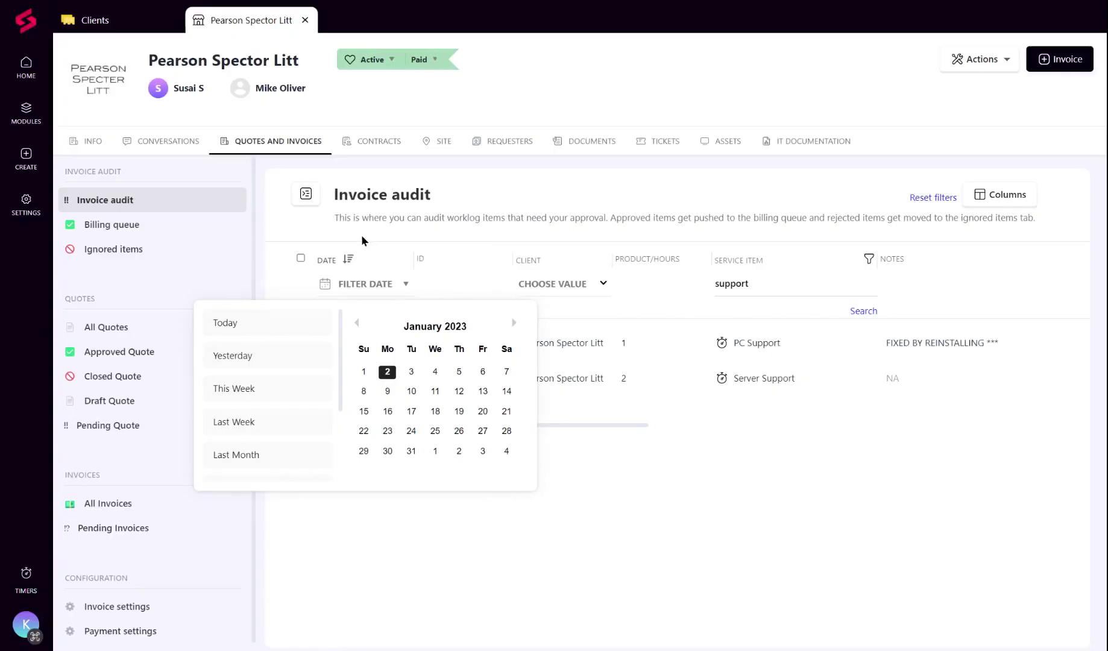
click(348, 259)
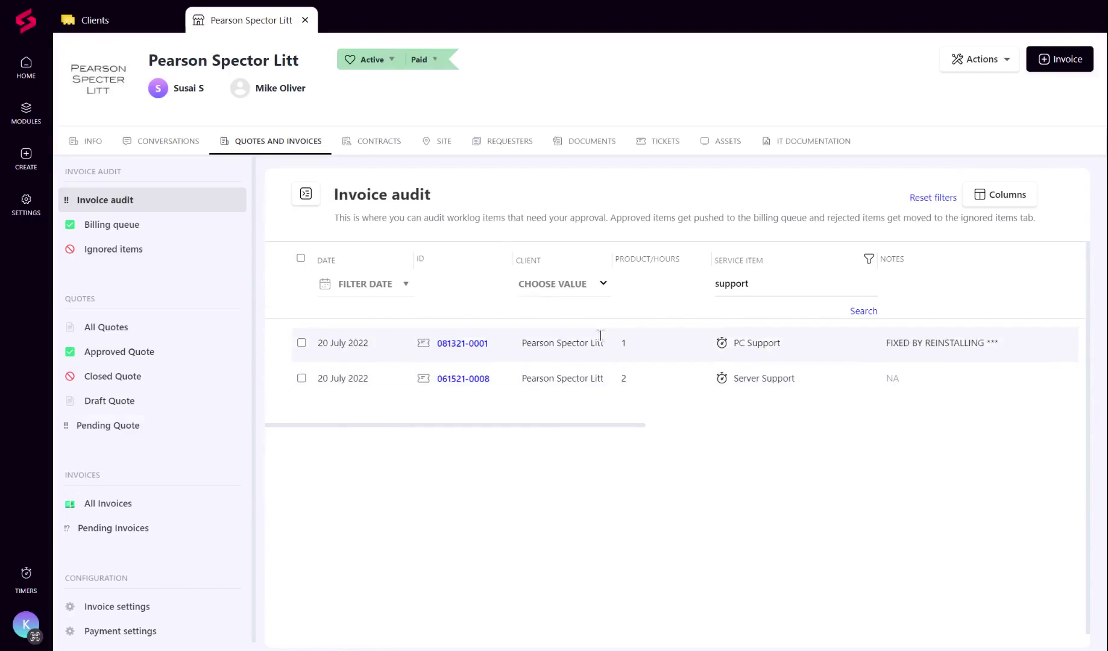
- Reset filters to drop the 'support' service-item filter and review the restored full worklog list
click(979, 195)
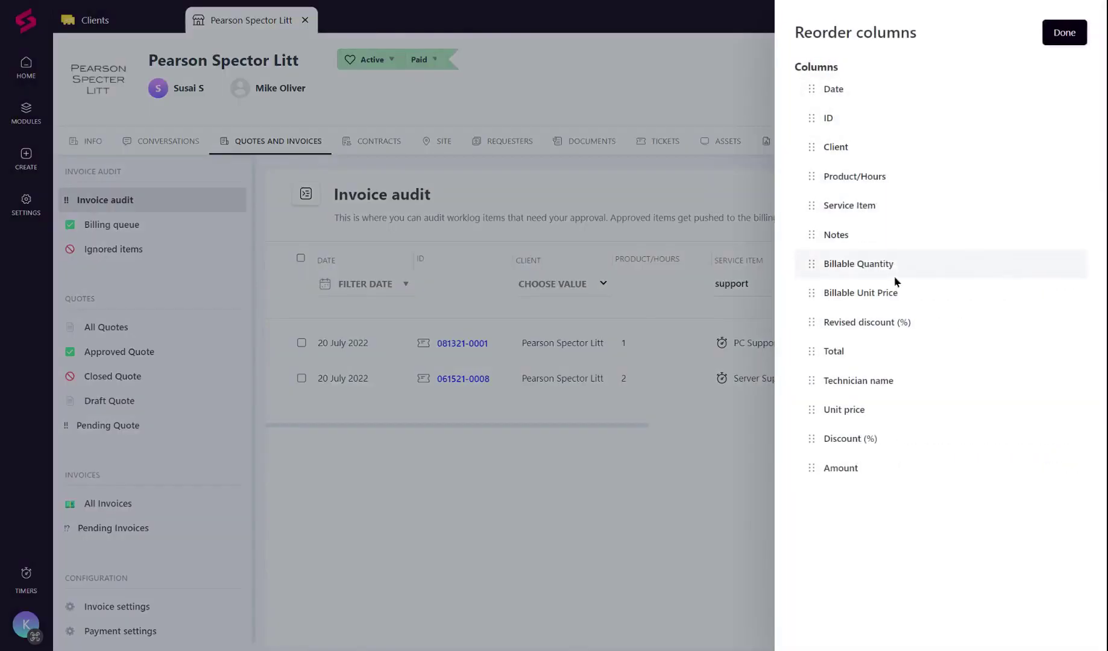
click(1063, 33)
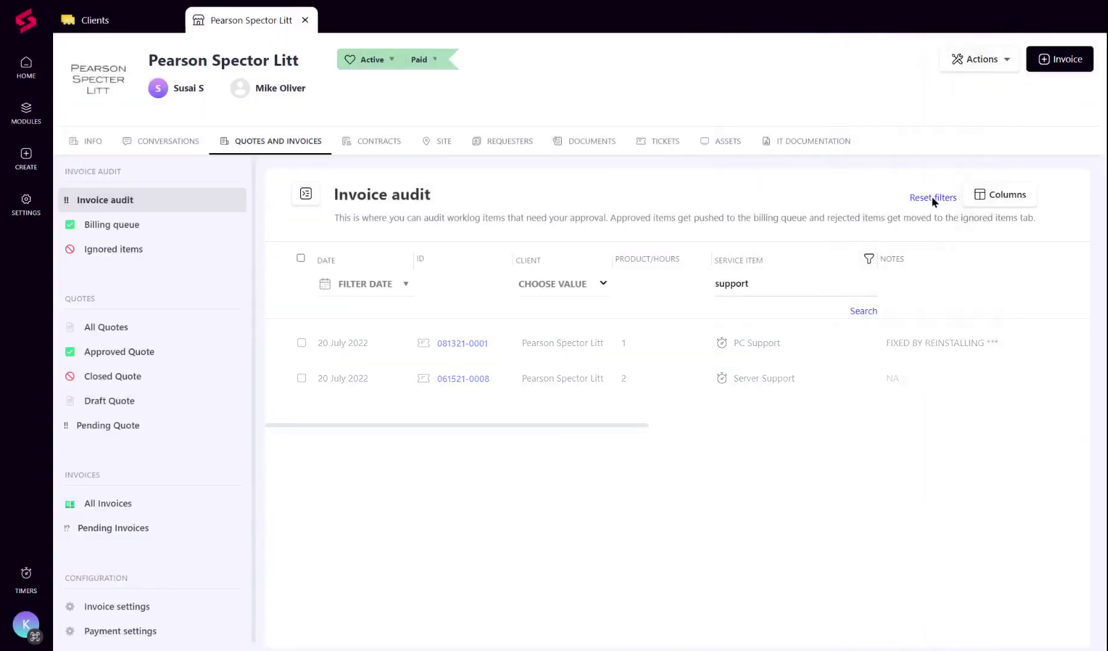
click(934, 196)
scroll(775, 447, down, 2)
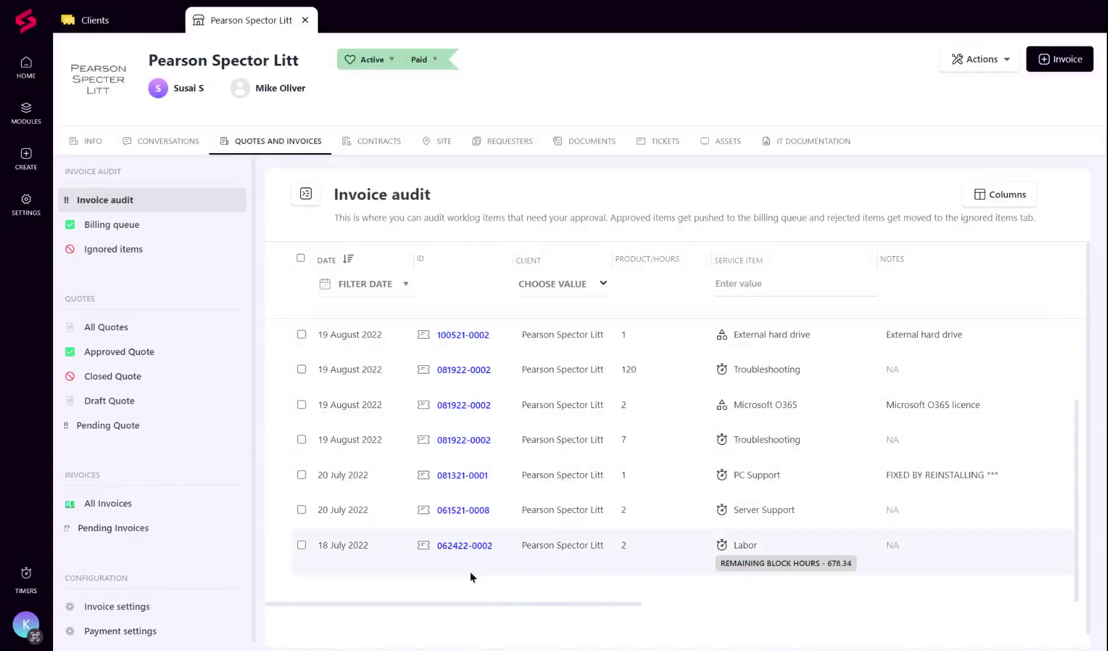
- Switch to the Billing queue view from the Invoice audit sidebar
click(114, 226)
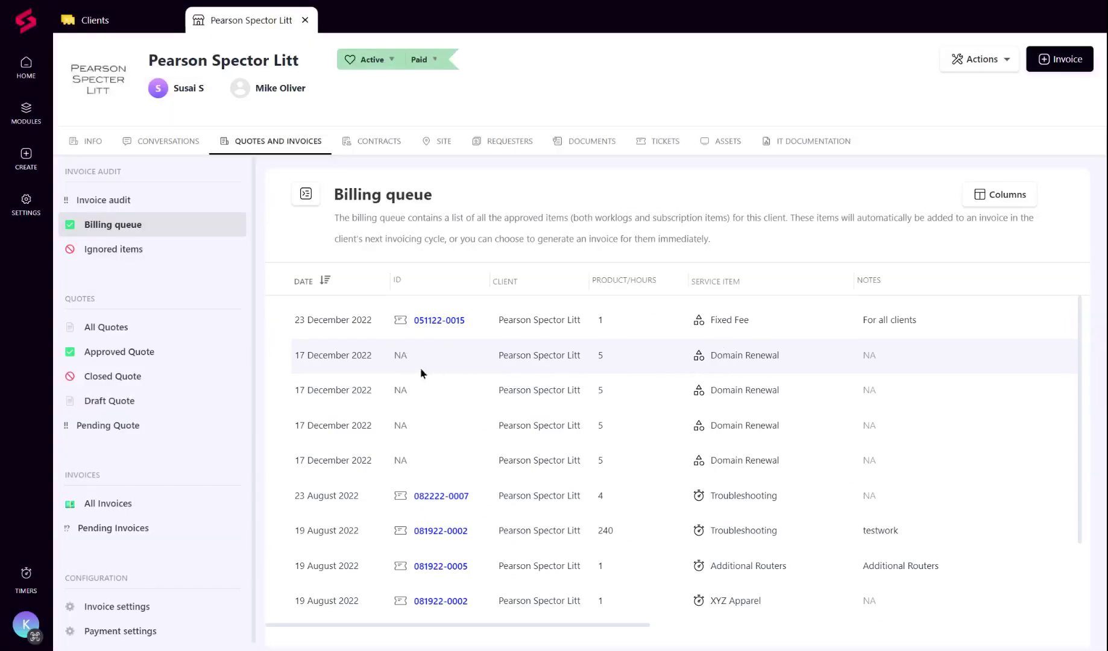
- Change the 17 December 2022 Domain Renewal item's billable quantity from 5 to 6 and save it
double_click(401, 356)
scroll(789, 361, right, 10)
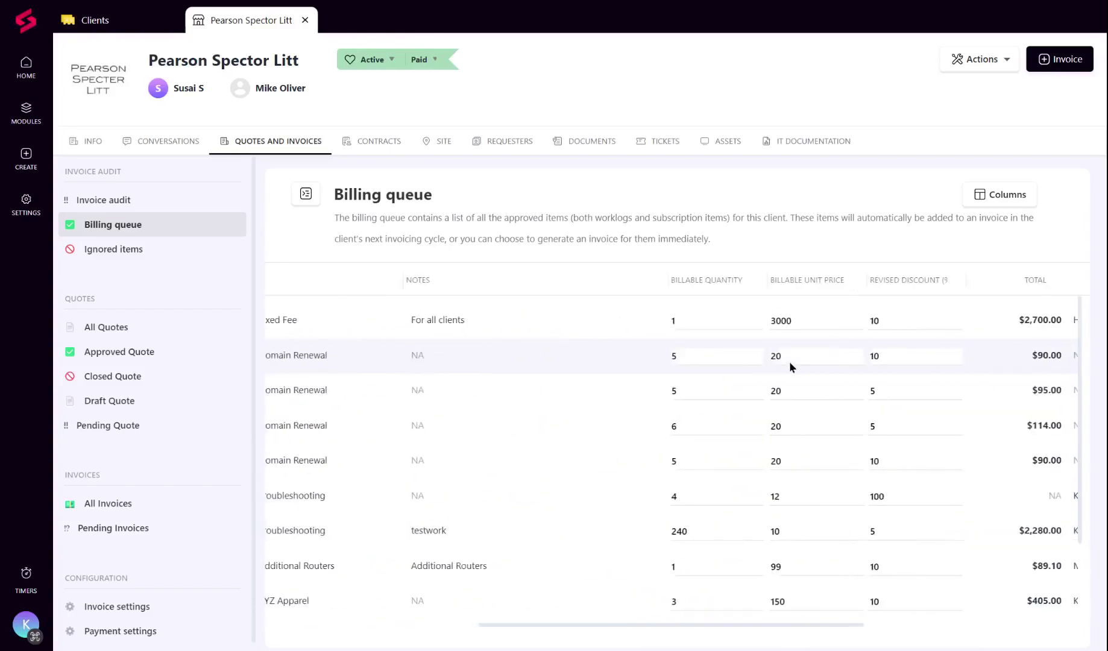
click(408, 356)
double_click(402, 360)
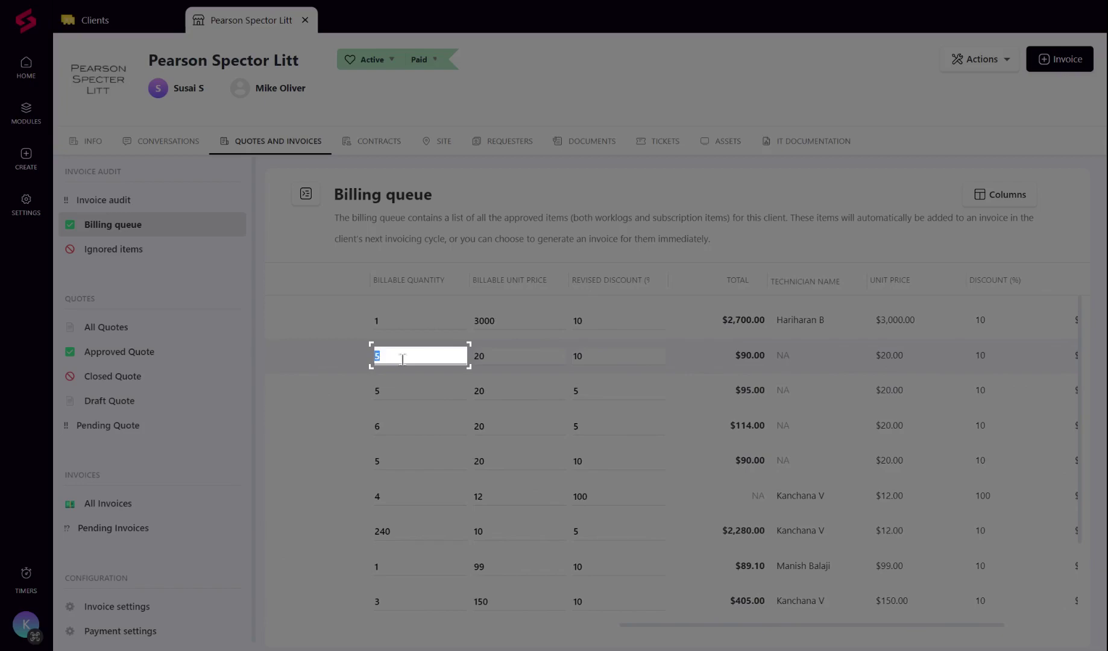
text(6)
key(Tab)
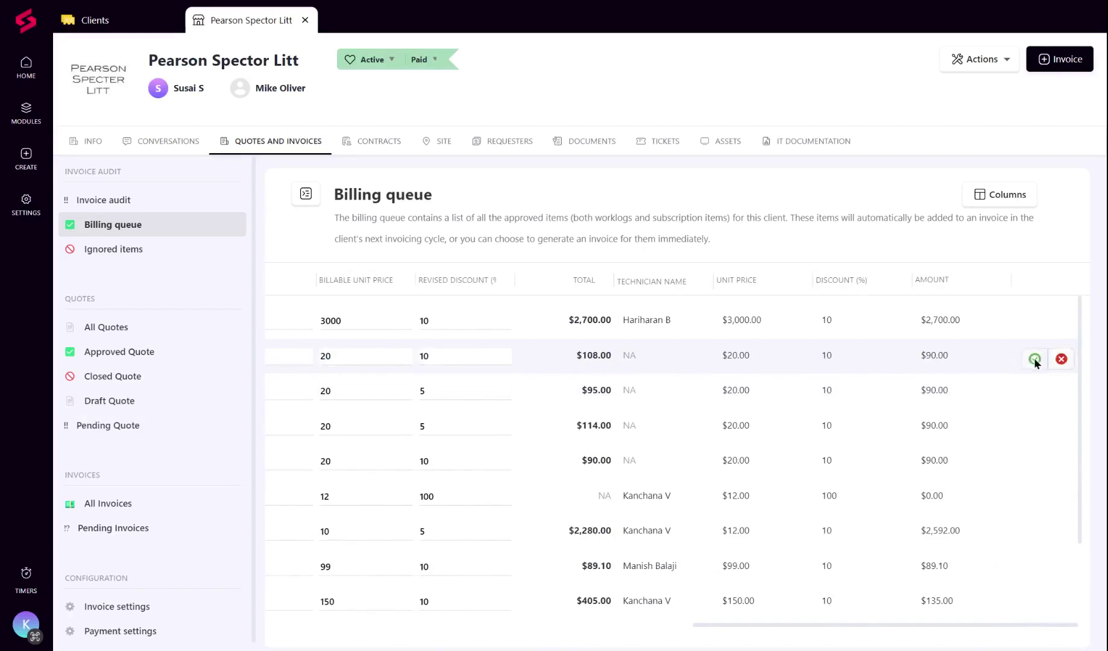
click(1035, 358)
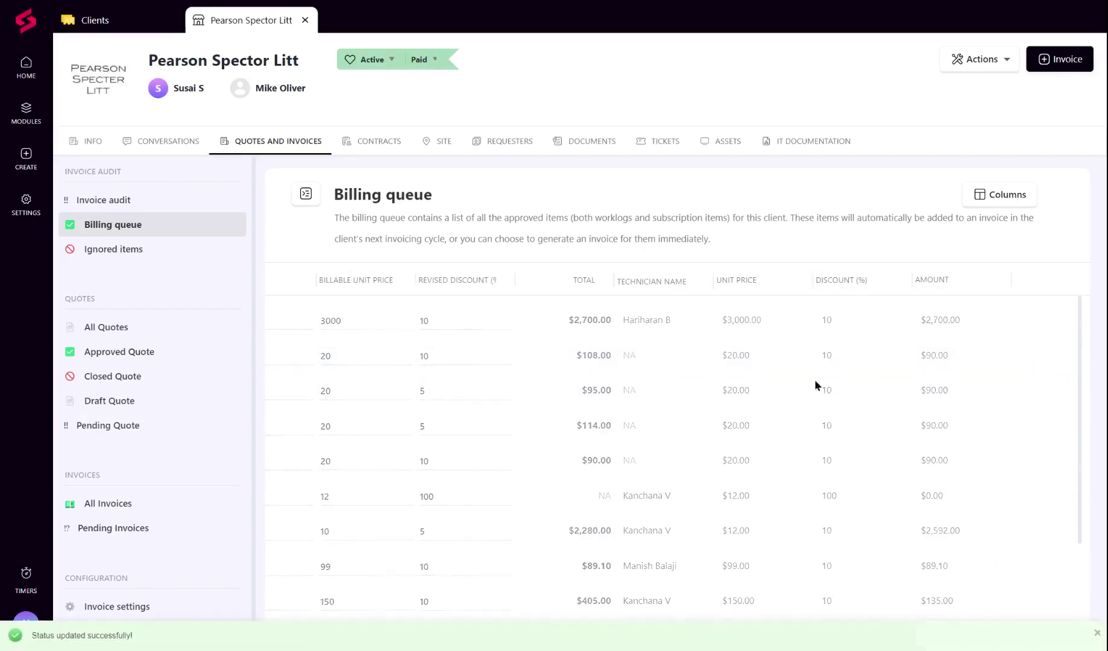
scroll(694, 388, left, 10)
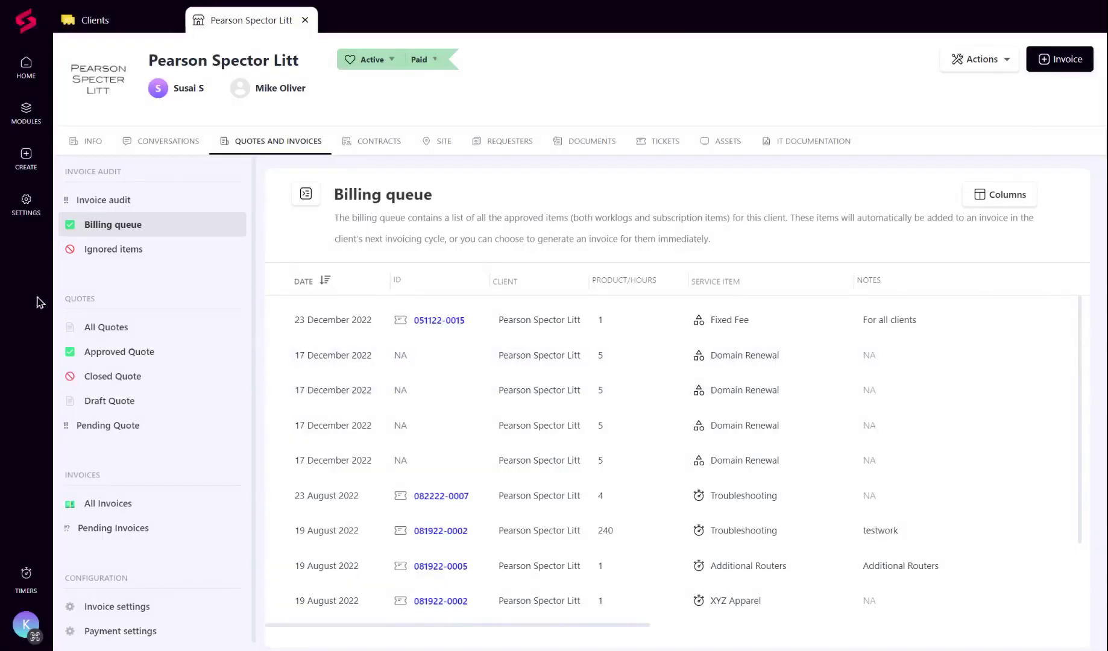
- Under Ignored items, select the 12 December Monitor and 14 November Printers items and post them to invoice
click(84, 253)
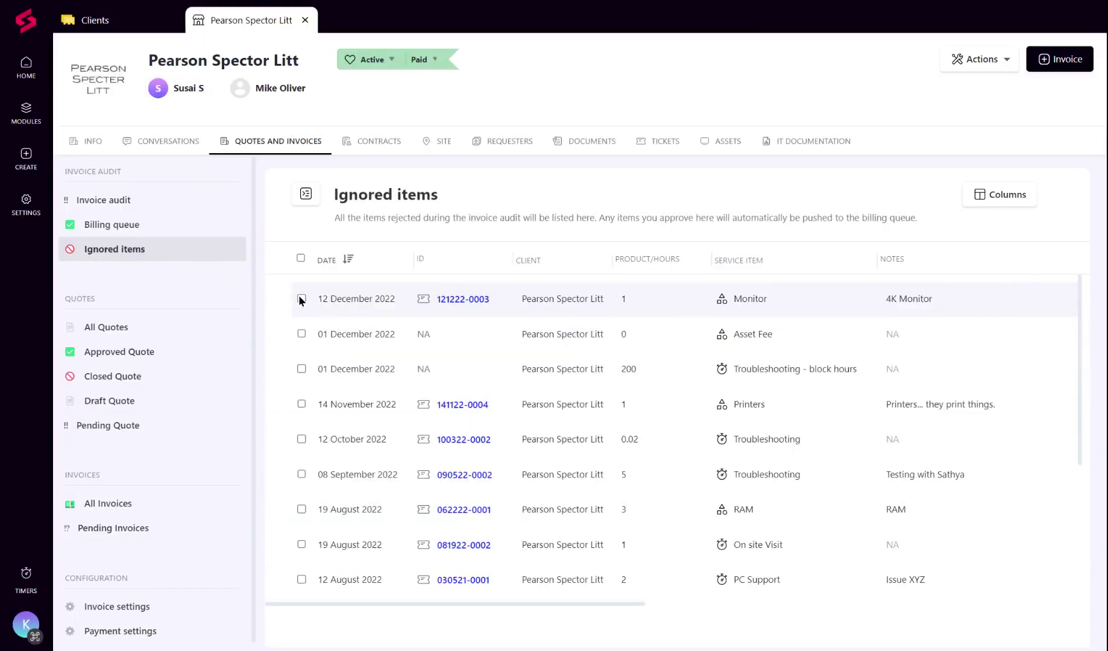
click(300, 298)
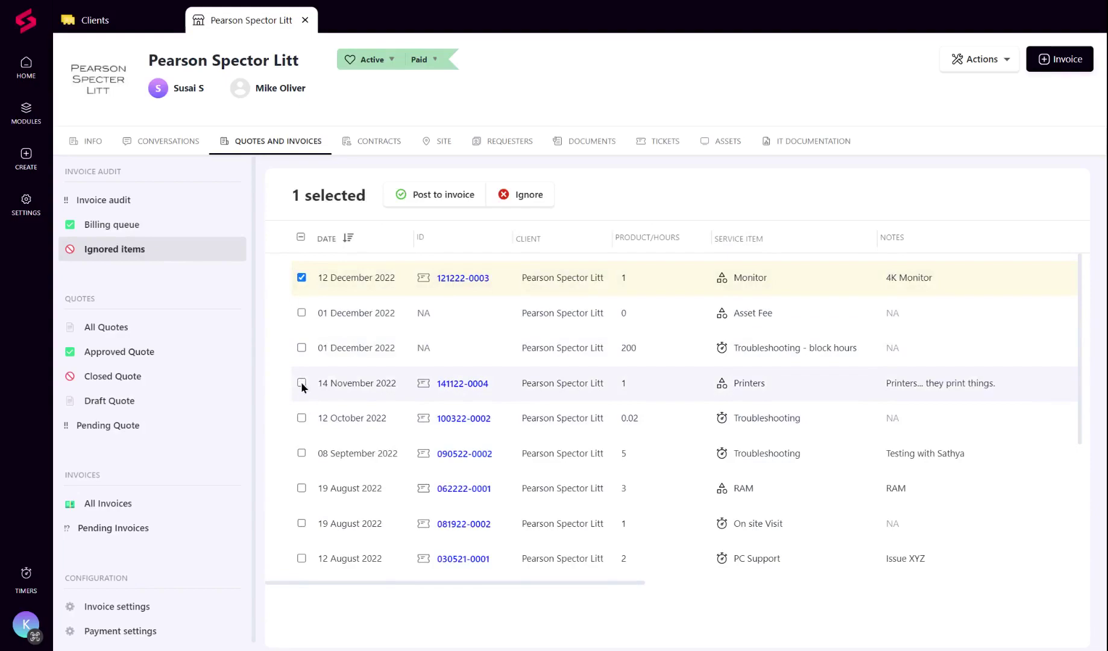
click(302, 382)
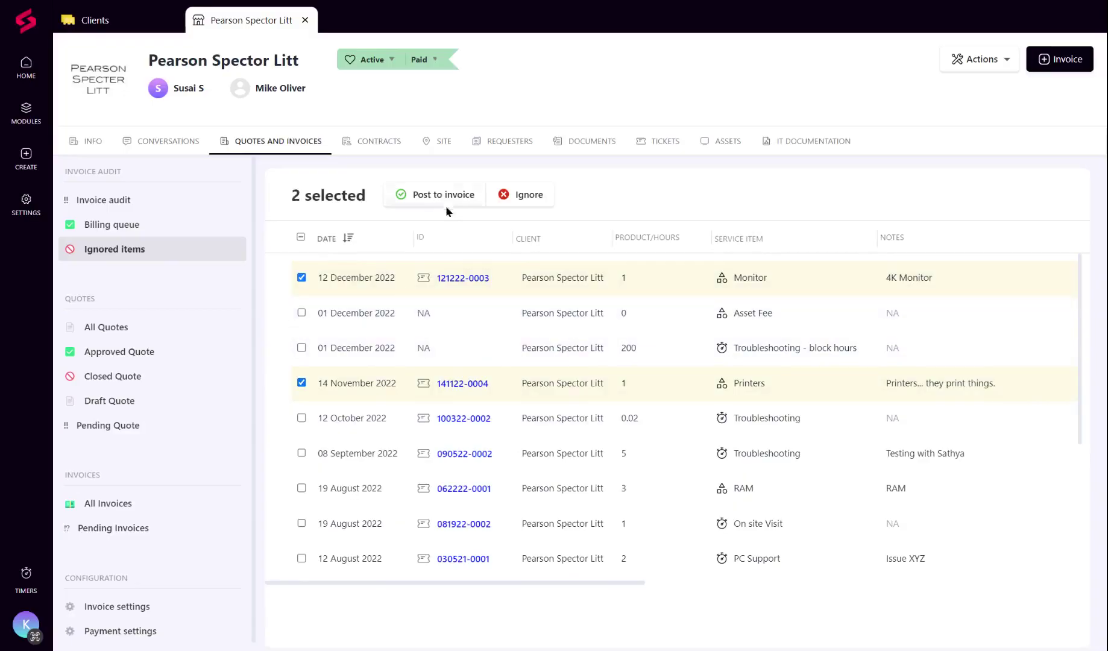
click(450, 197)
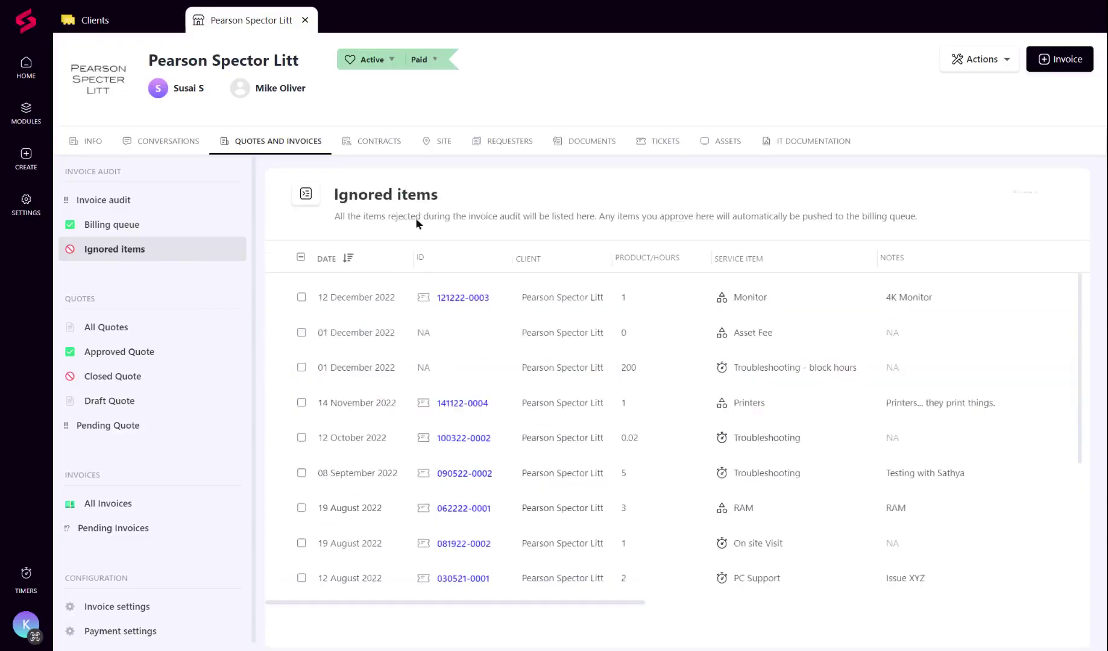
- Open Invoice audit under Client Management in the Modules menu, listing all 156 worklog items
click(26, 111)
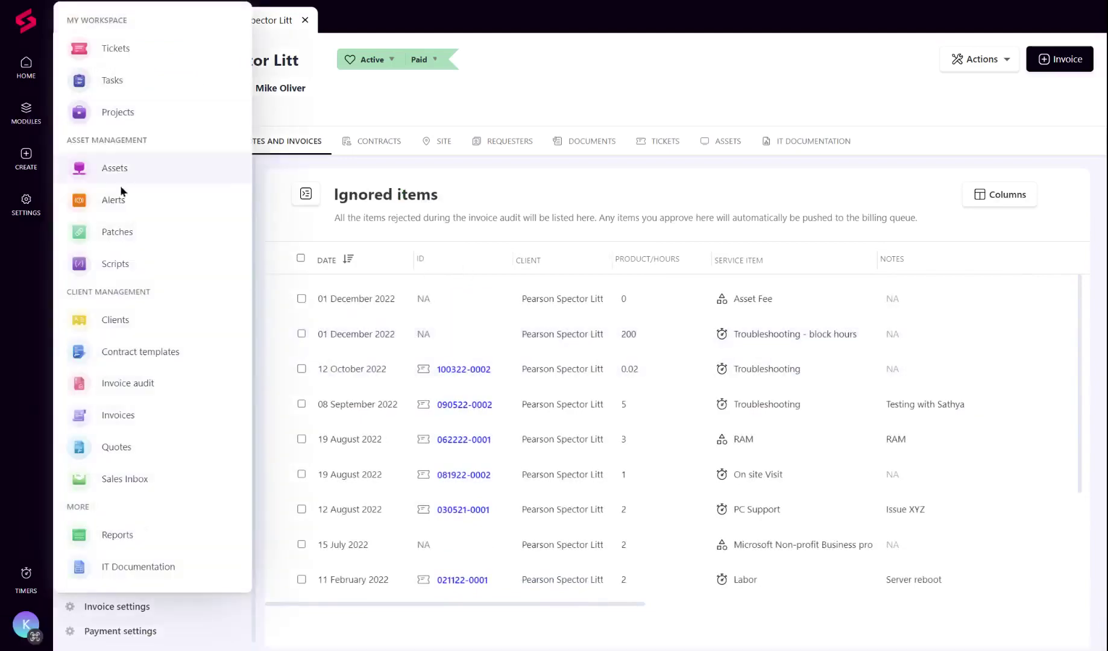
click(142, 393)
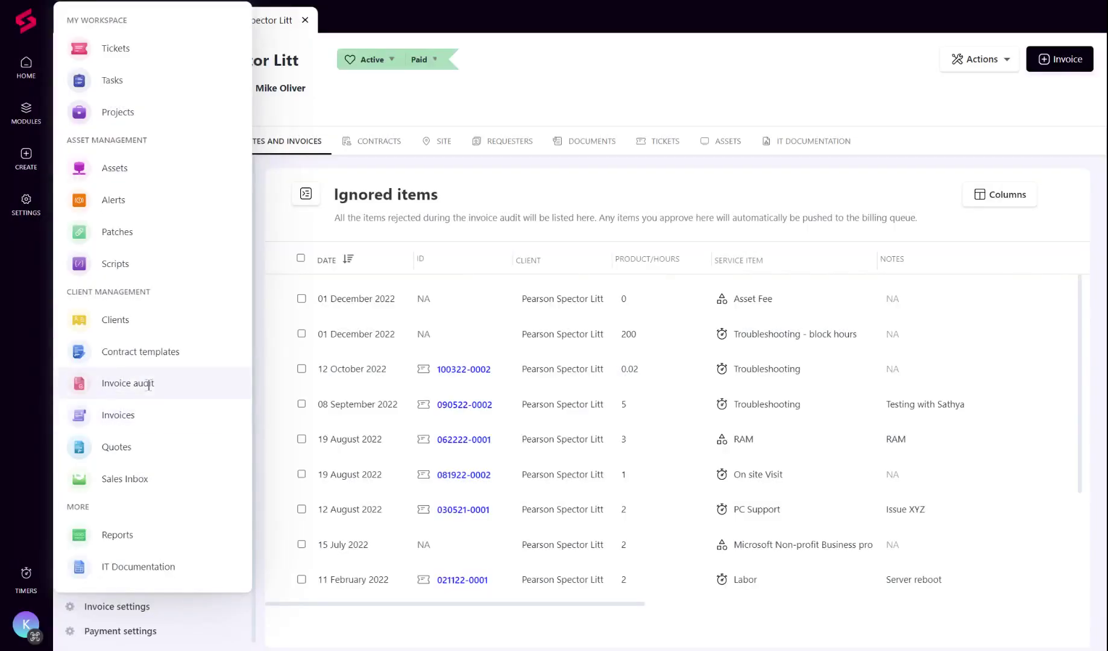
click(145, 386)
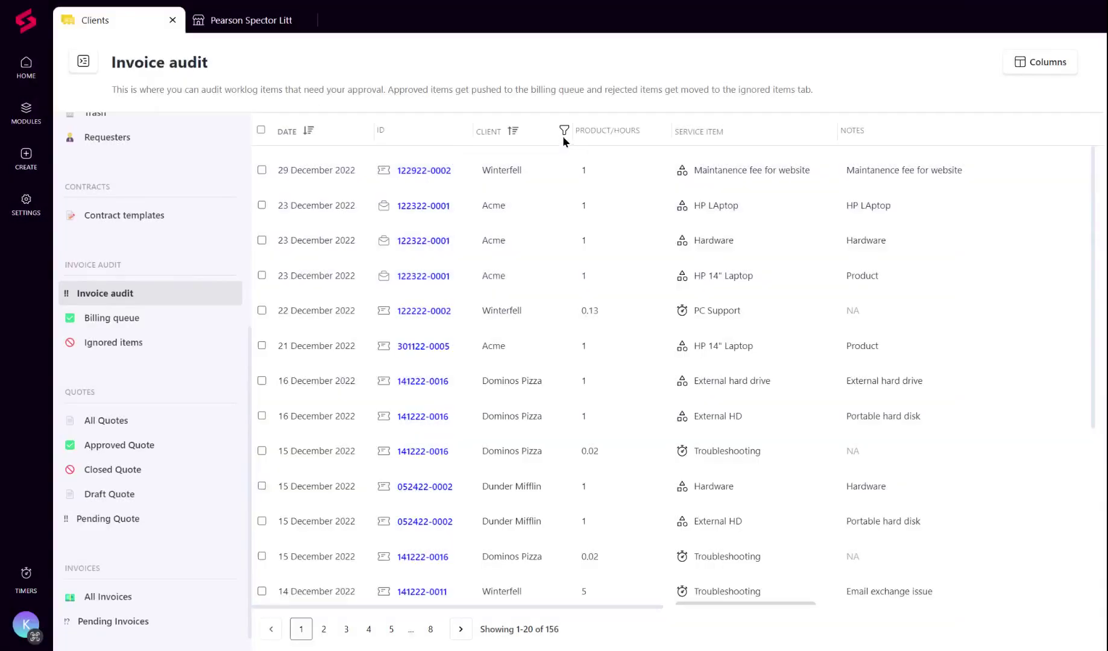
- Set the Client column filter to Acme
click(562, 133)
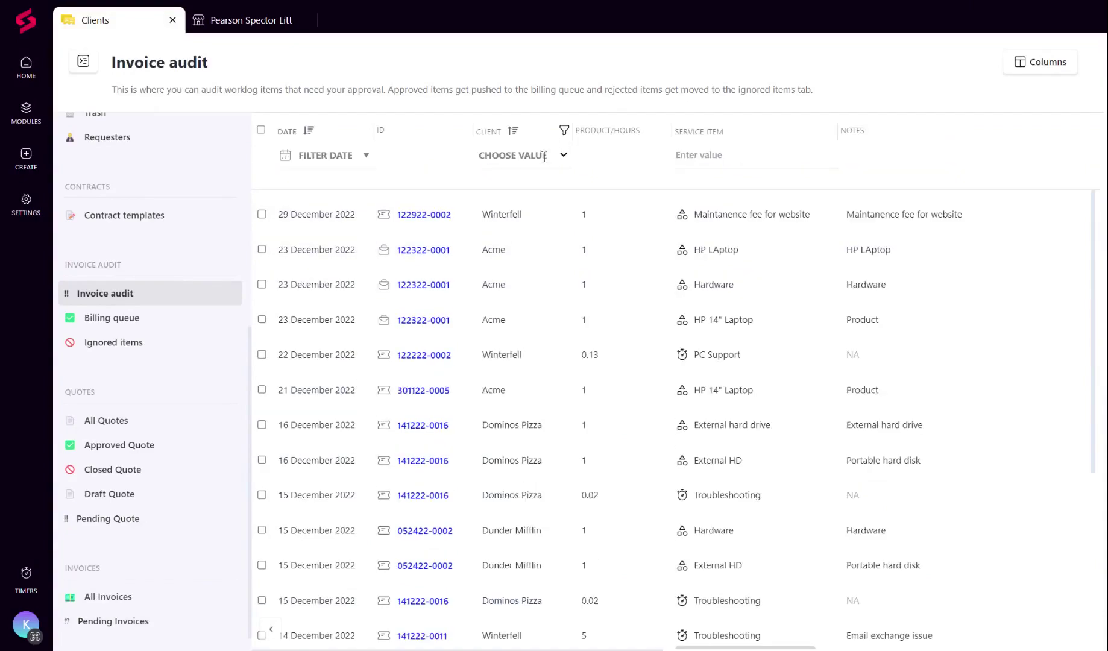
click(543, 157)
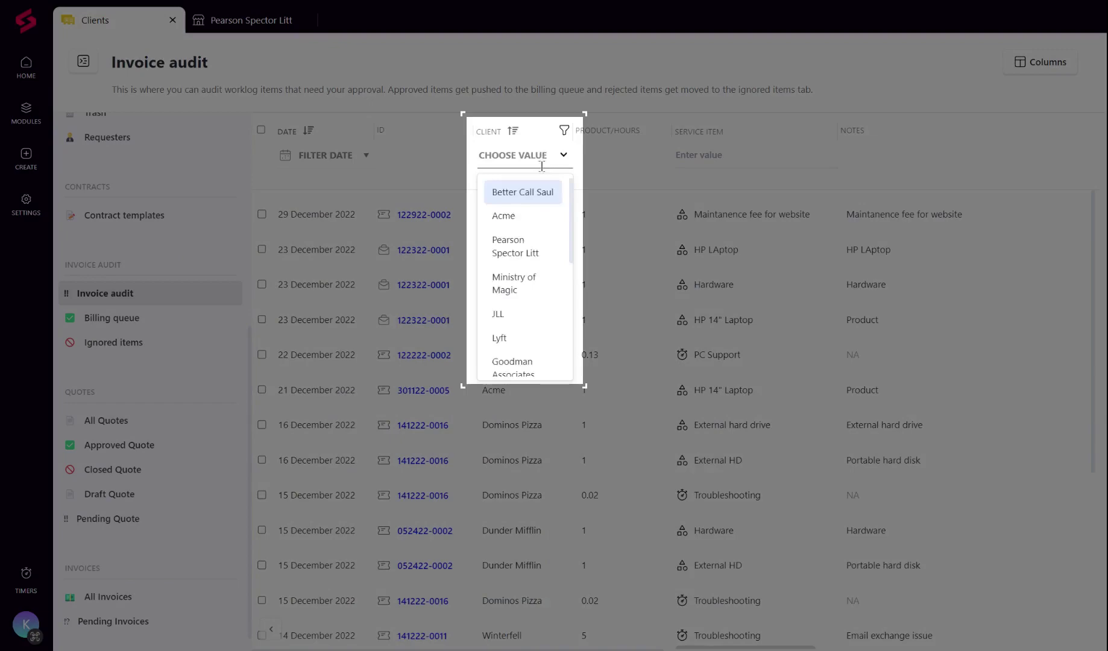
click(503, 215)
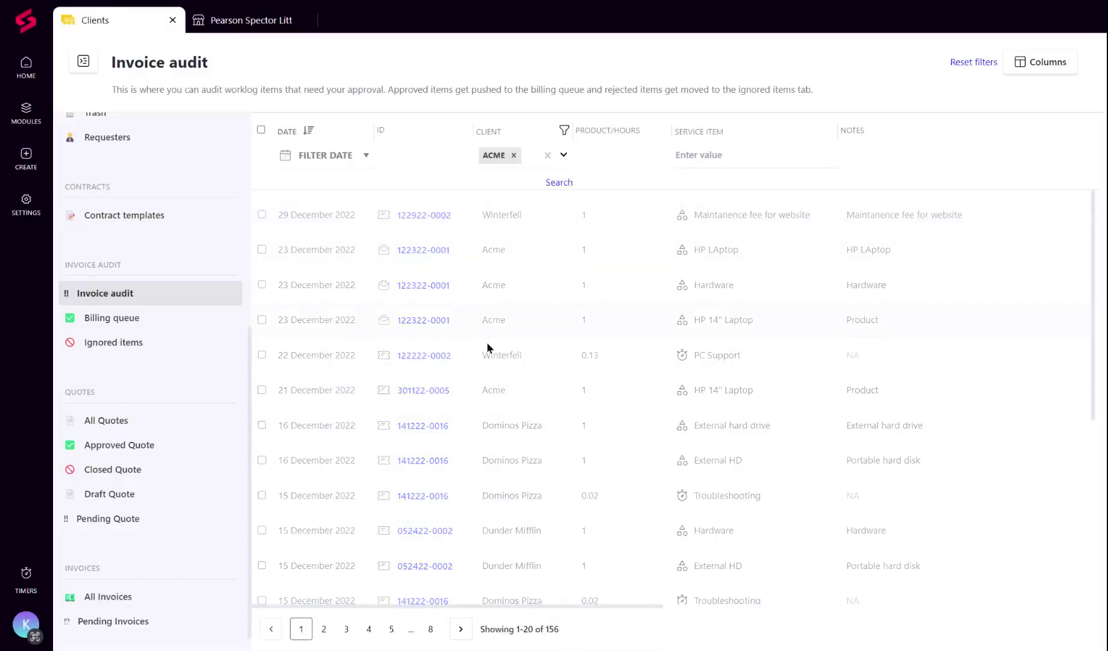